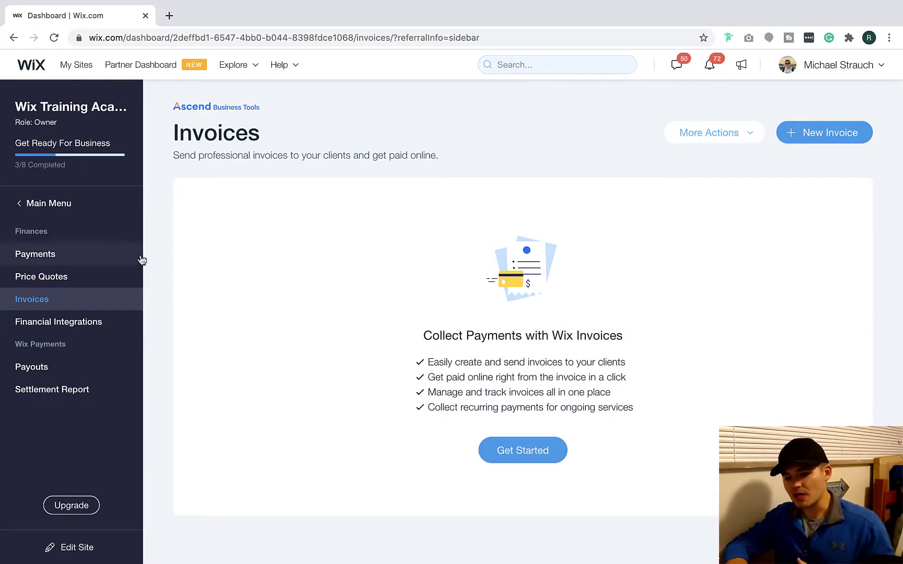
Step: Go from the dashboard menu through Finances > Payments to the Invoices page
{"action": "left_click", "coordinate": [59, 203]}
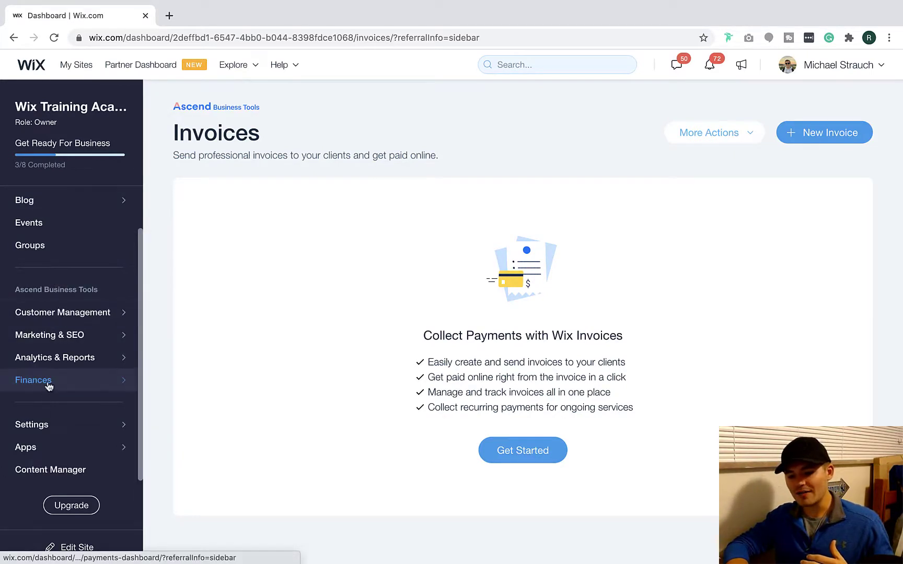
{"action": "scroll", "coordinate": [67, 295], "scroll_direction": "up", "scroll_amount": 2}
{"action": "scroll", "coordinate": [59, 285], "scroll_direction": "down", "scroll_amount": 2}
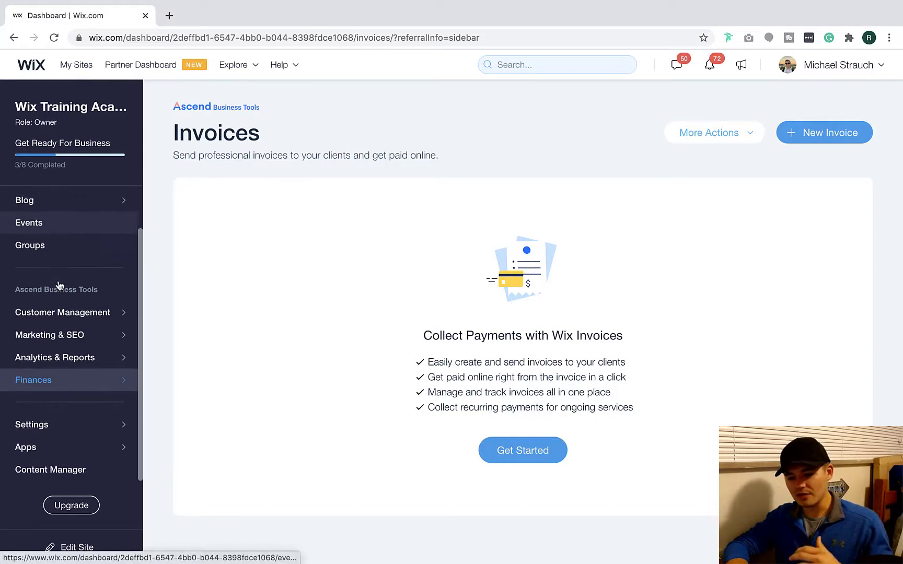
{"action": "scroll", "coordinate": [59, 284], "scroll_direction": "up", "scroll_amount": 2}
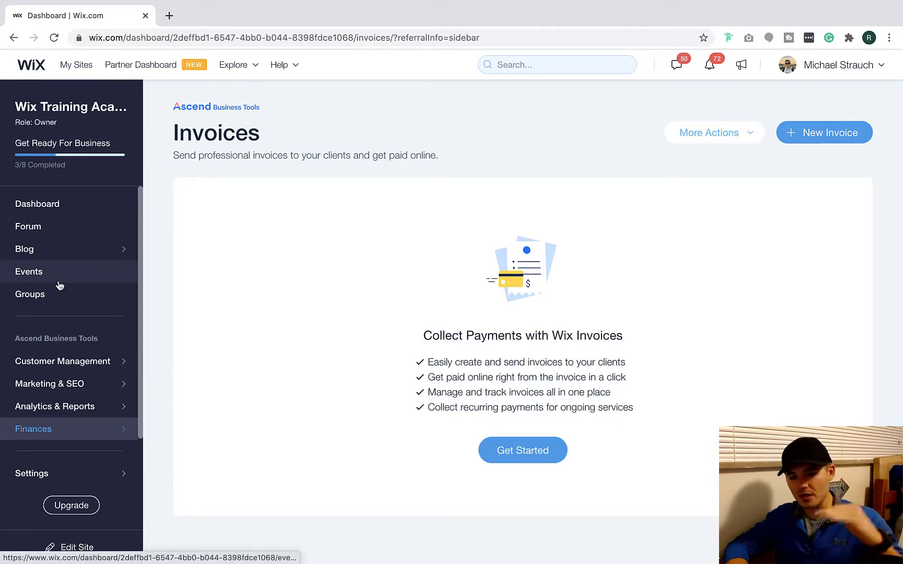
{"action": "scroll", "coordinate": [59, 285], "scroll_direction": "down", "scroll_amount": 2}
{"action": "mouse_move", "coordinate": [51, 389]}
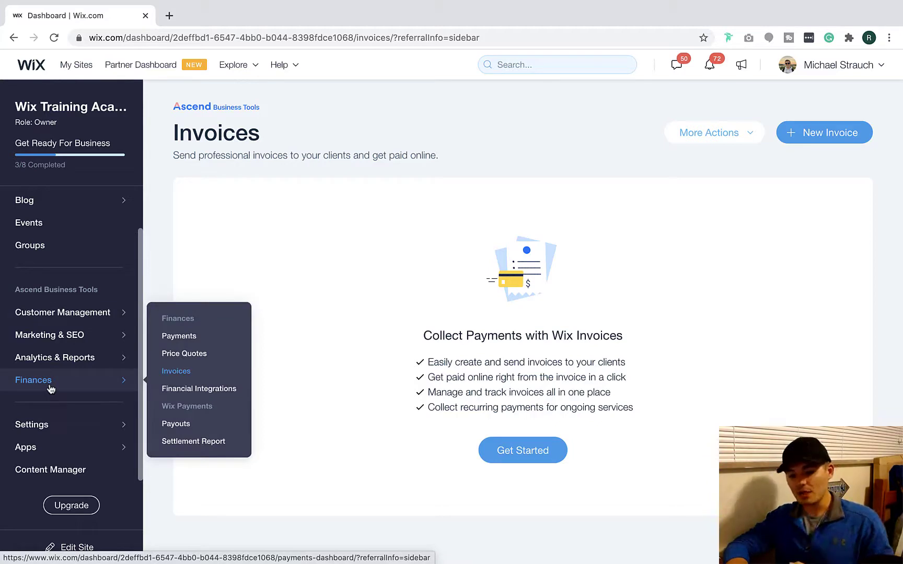
{"action": "left_click", "coordinate": [50, 390]}
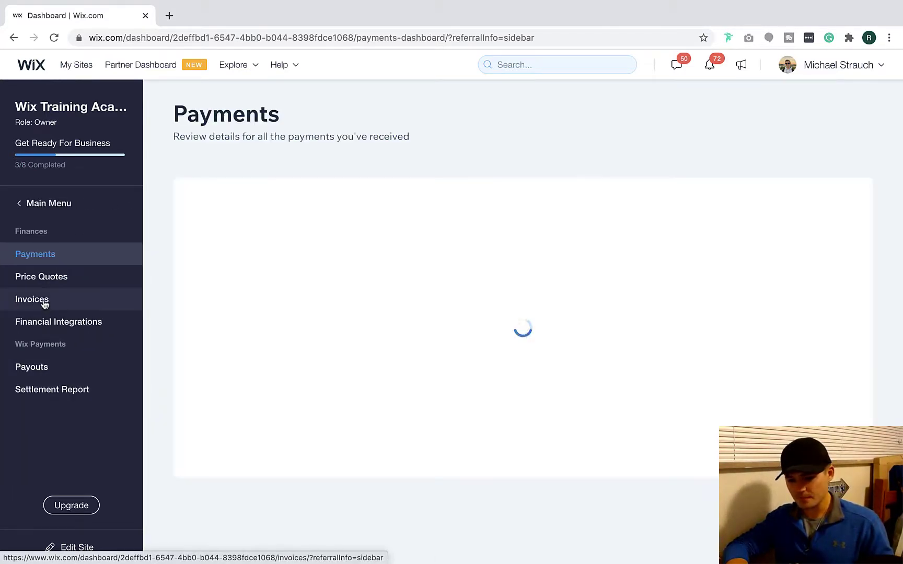
{"action": "left_click", "coordinate": [45, 308]}
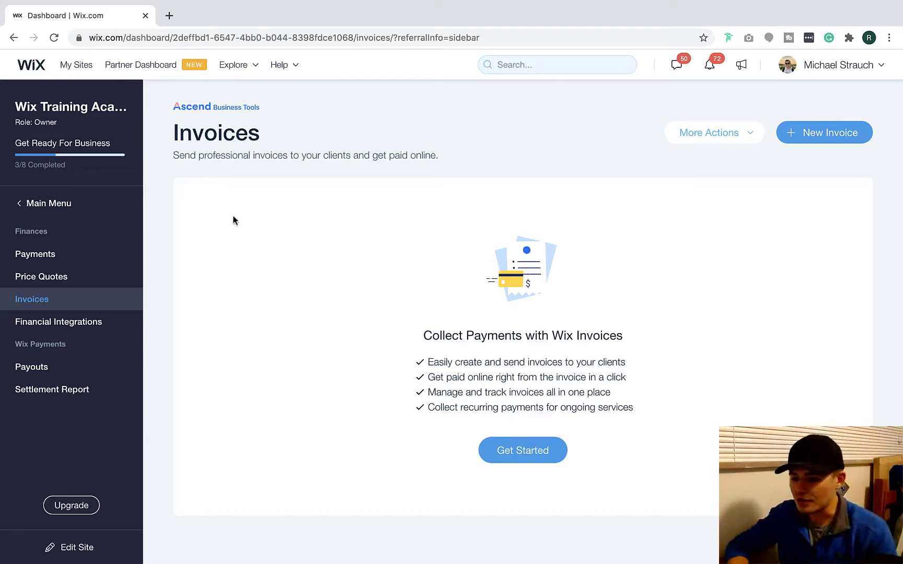
Step: Start a new invoice and put the cursor in its empty Title field
{"action": "left_click", "coordinate": [819, 139]}
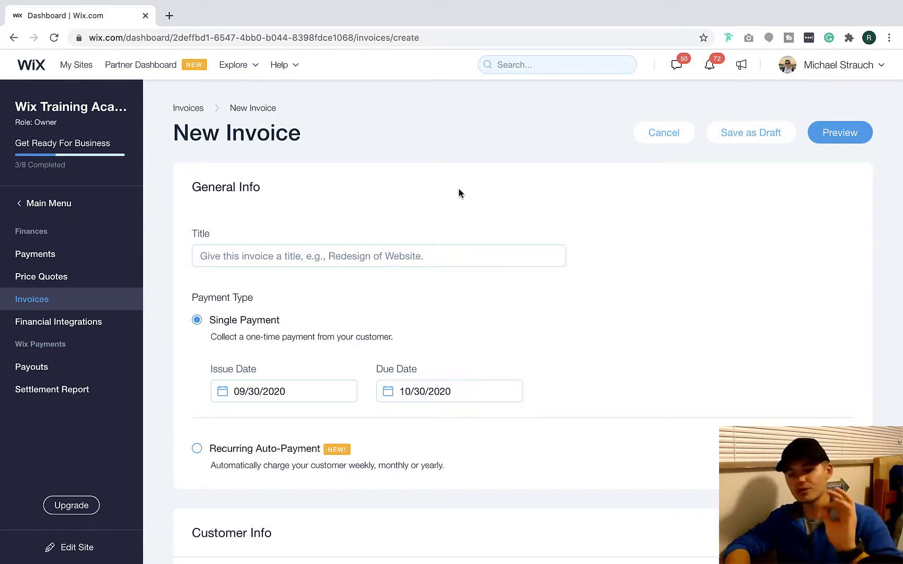
{"action": "left_click", "coordinate": [315, 260]}
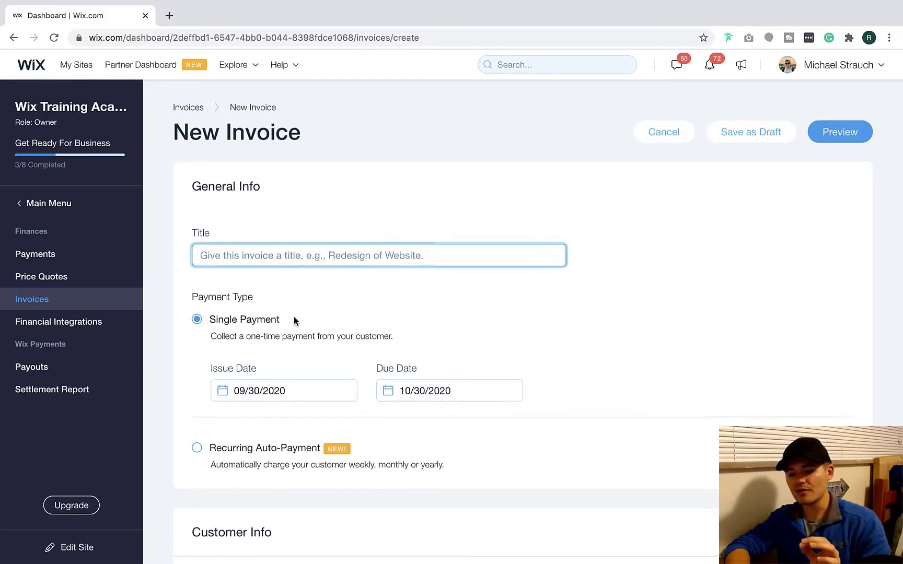
{"action": "scroll", "coordinate": [294, 318], "scroll_direction": "down", "scroll_amount": 1}
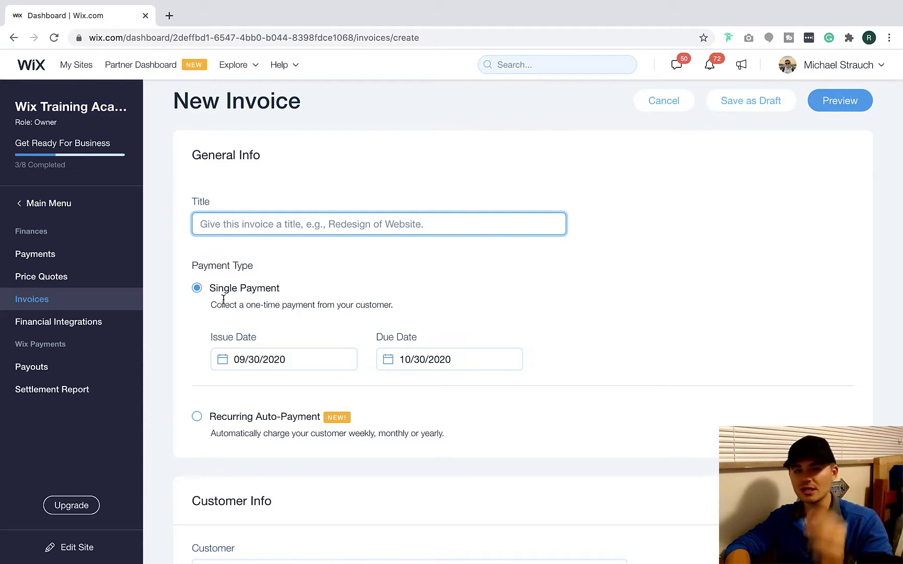
Step: Switch payment to Recurring Auto-Payment, billed Monthly, ending after 12 months
{"action": "left_click", "coordinate": [196, 417]}
{"action": "scroll", "coordinate": [366, 407], "scroll_direction": "down", "scroll_amount": 4}
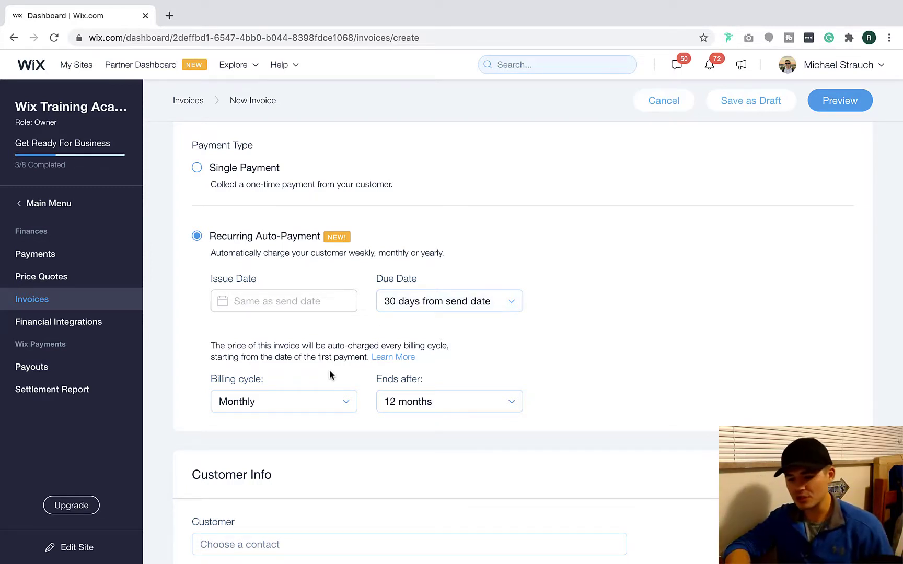
{"action": "scroll", "coordinate": [329, 374], "scroll_direction": "down", "scroll_amount": 1}
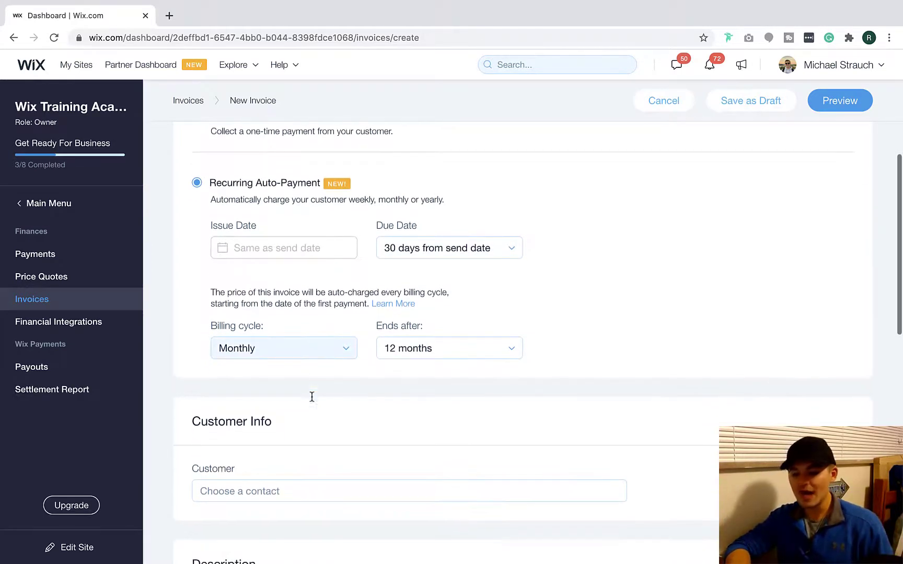
{"action": "left_click", "coordinate": [309, 349]}
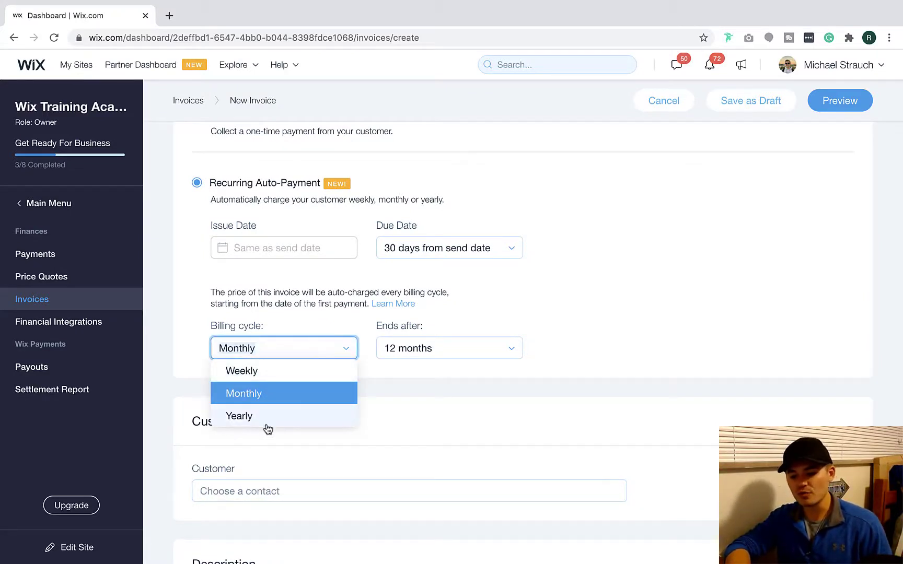
{"action": "left_click", "coordinate": [412, 348]}
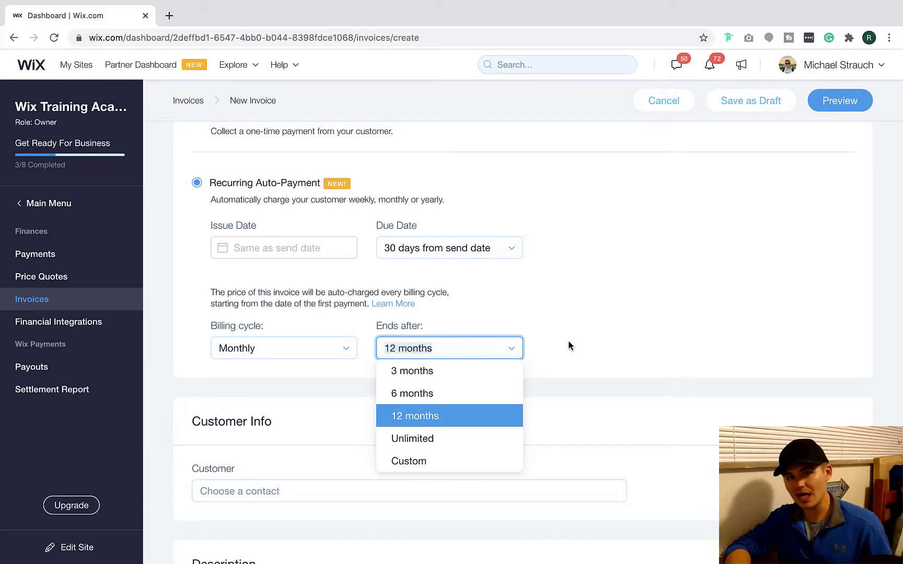
{"action": "left_click", "coordinate": [495, 351]}
{"action": "scroll", "coordinate": [495, 350], "scroll_direction": "down", "scroll_amount": 5}
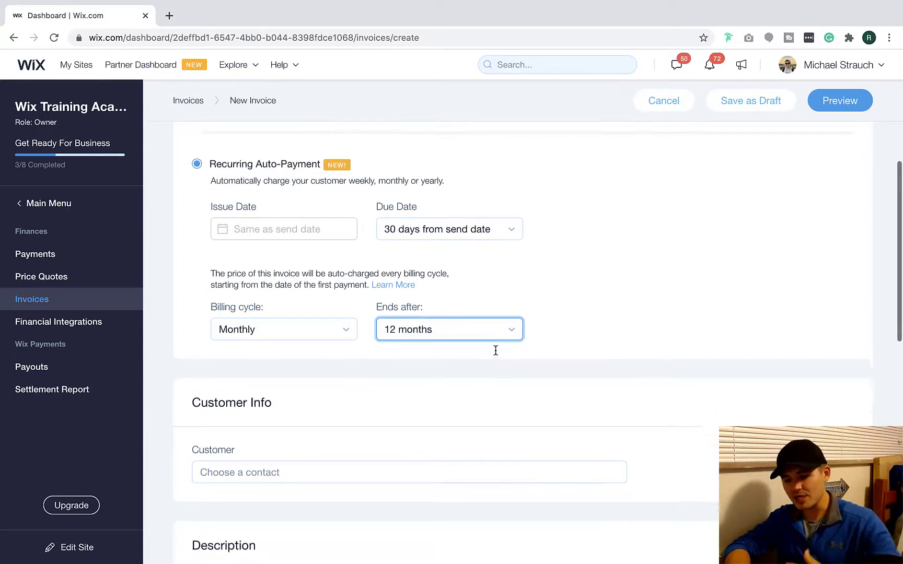
{"action": "scroll", "coordinate": [454, 368], "scroll_direction": "down", "scroll_amount": 1}
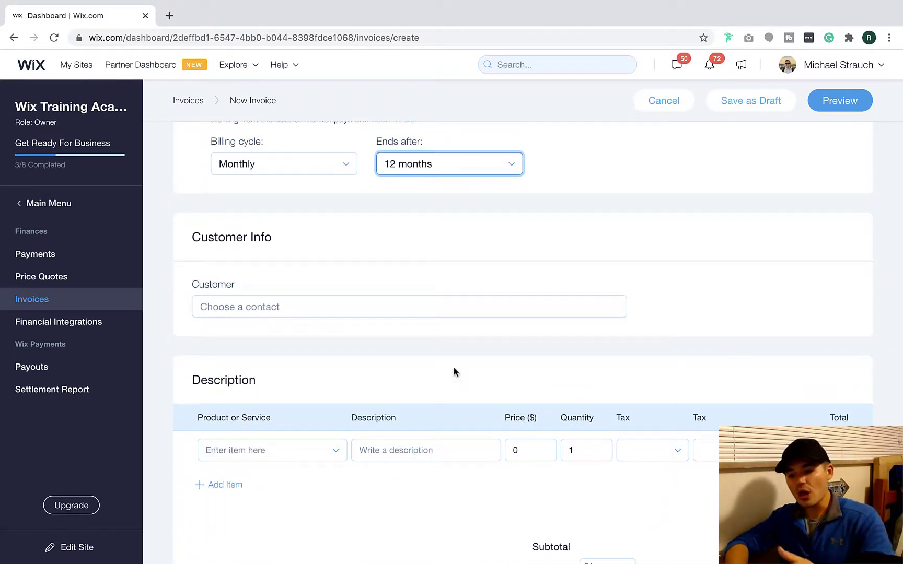
{"action": "left_click", "coordinate": [297, 314]}
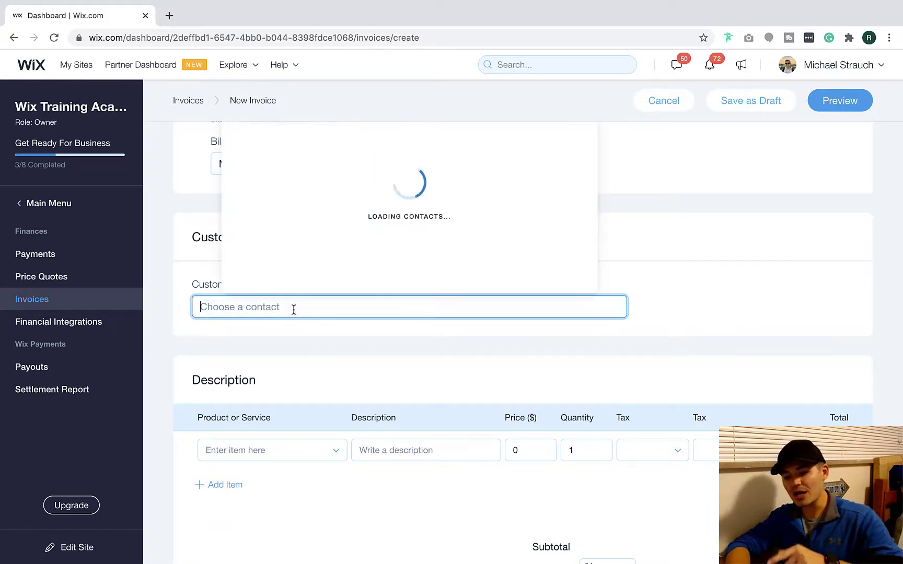
{"action": "left_click", "coordinate": [264, 332]}
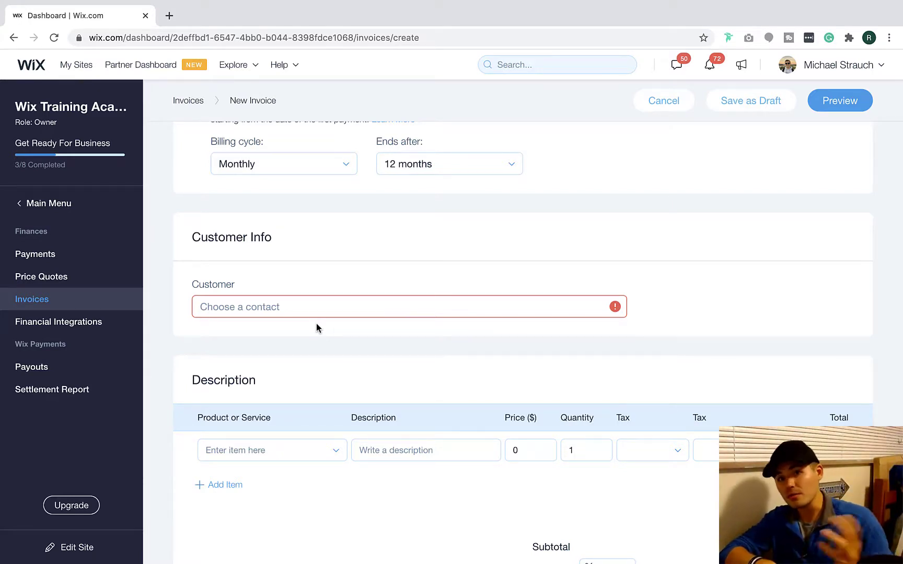
{"action": "scroll", "coordinate": [316, 324], "scroll_direction": "down", "scroll_amount": 3}
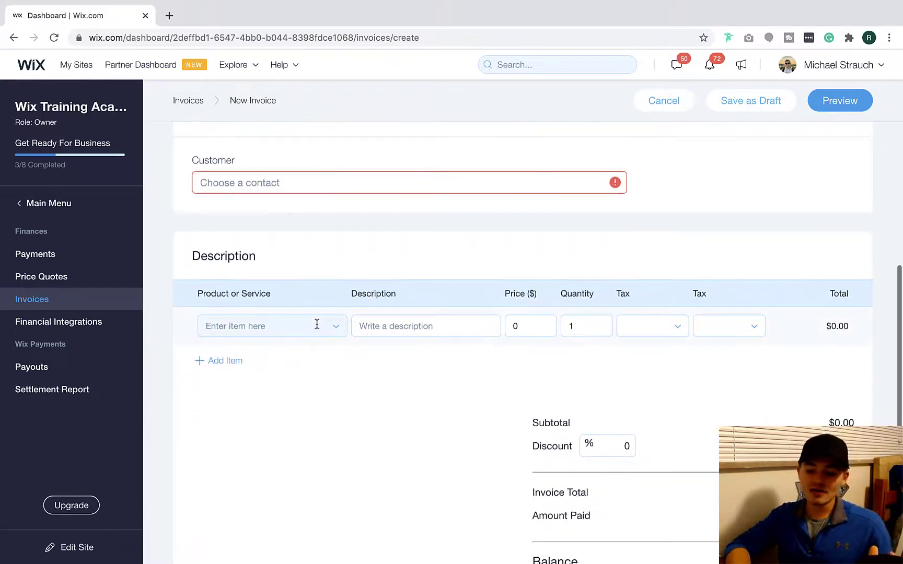
{"action": "scroll", "coordinate": [316, 324], "scroll_direction": "down", "scroll_amount": 1}
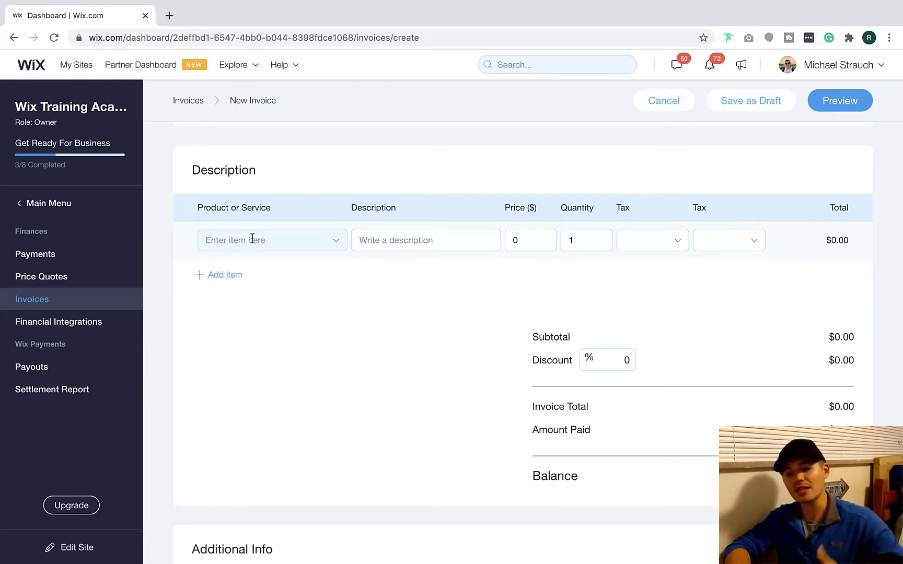
{"action": "left_click", "coordinate": [252, 238]}
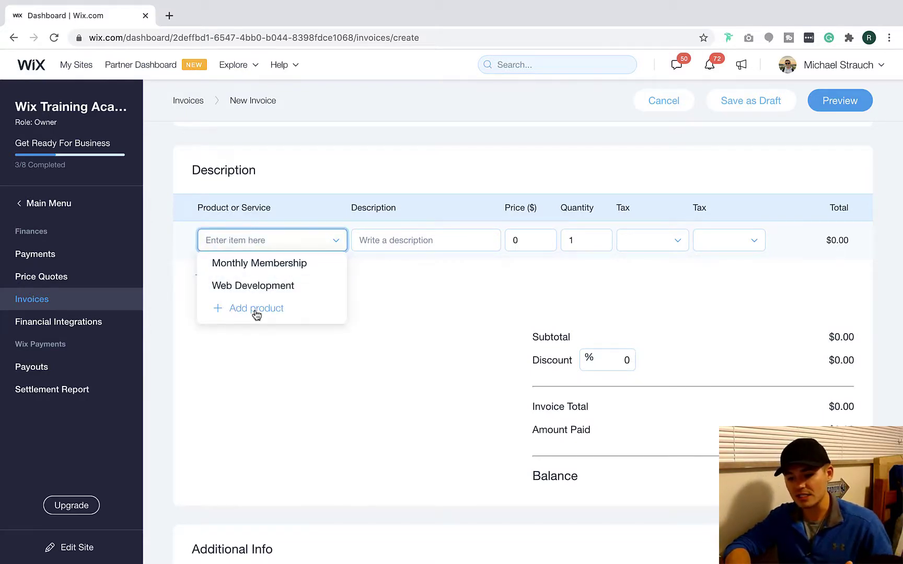
{"action": "left_click", "coordinate": [400, 233]}
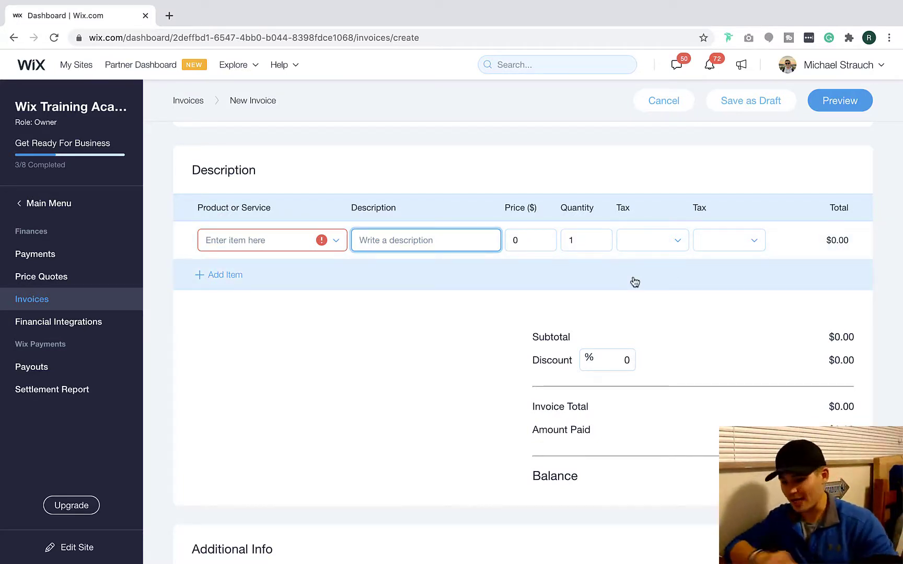
{"action": "left_click", "coordinate": [678, 242]}
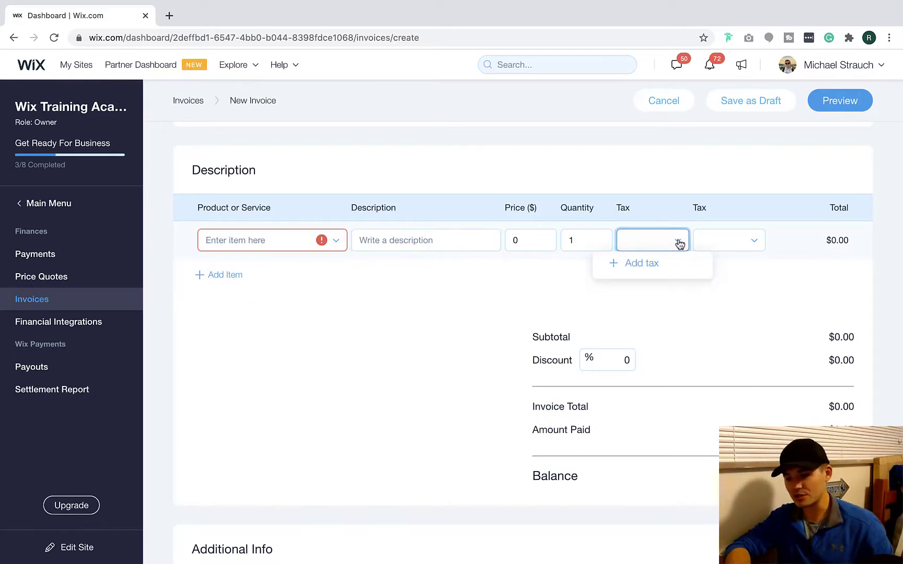
{"action": "left_click", "coordinate": [677, 242]}
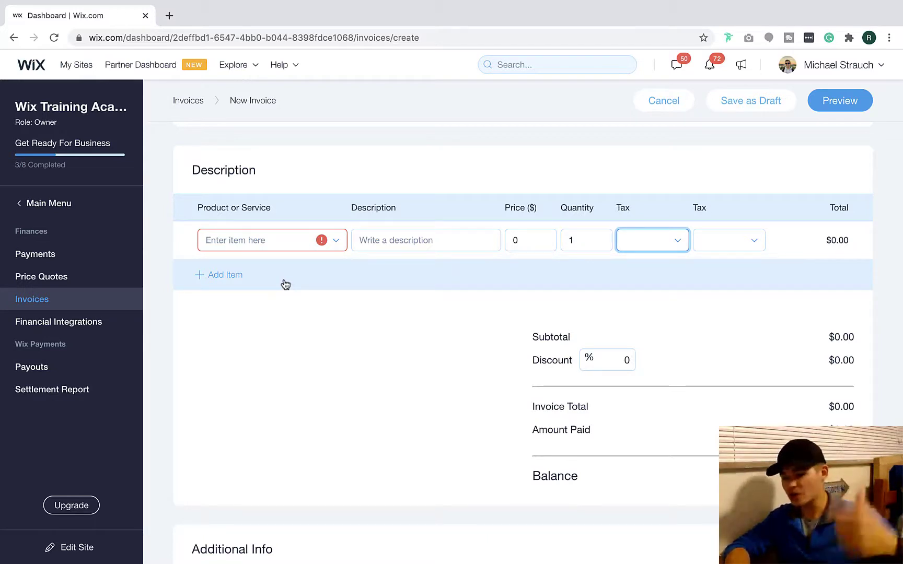
{"action": "scroll", "coordinate": [341, 387], "scroll_direction": "down", "scroll_amount": 1}
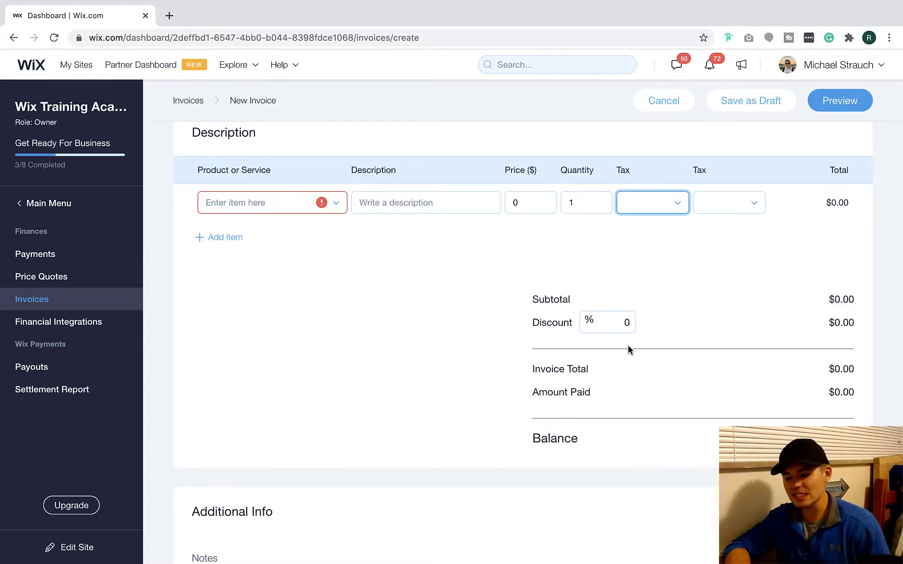
{"action": "scroll", "coordinate": [439, 365], "scroll_direction": "down", "scroll_amount": 5}
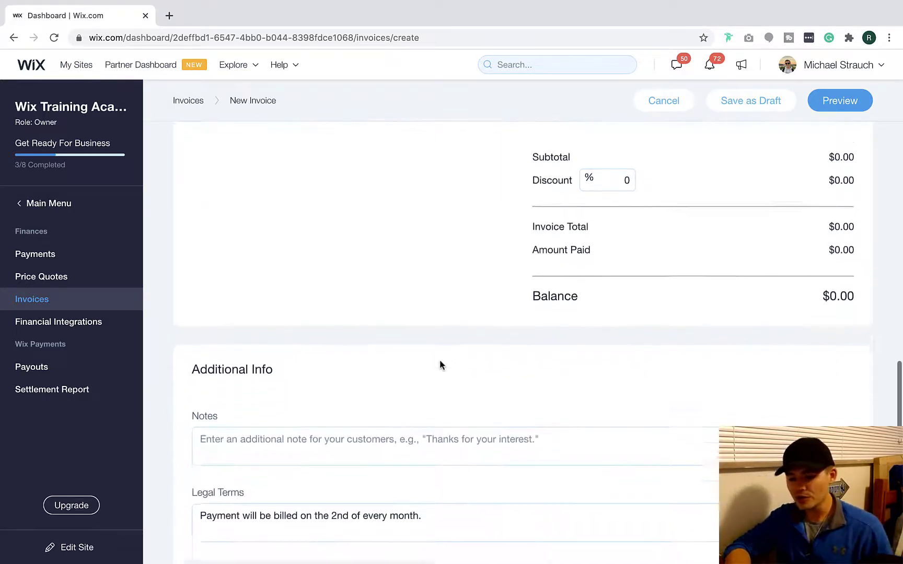
{"action": "scroll", "coordinate": [440, 364], "scroll_direction": "down", "scroll_amount": 4}
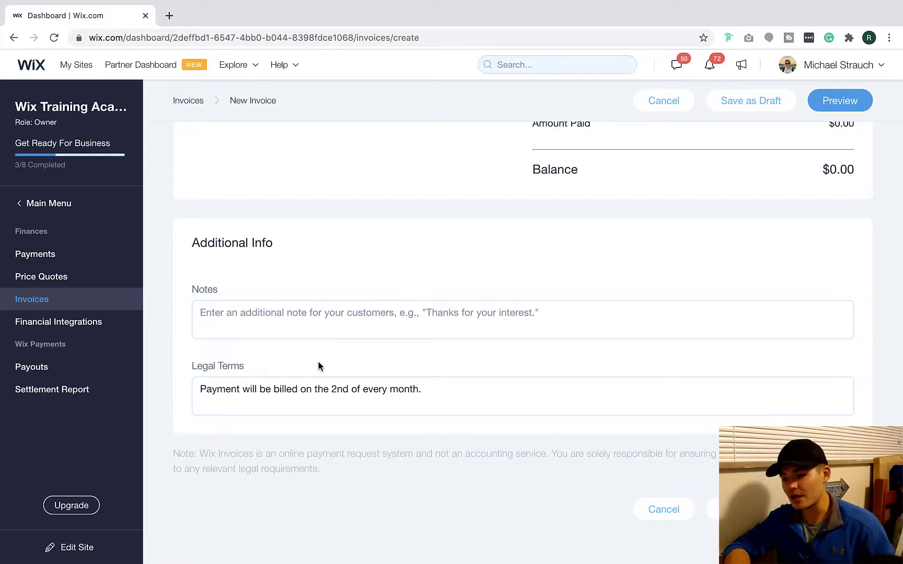
Step: Try saving the invoice as a draft, which flags the Title as required
{"action": "scroll", "coordinate": [523, 314], "scroll_direction": "up", "scroll_amount": 10}
{"action": "left_click", "coordinate": [752, 99]}
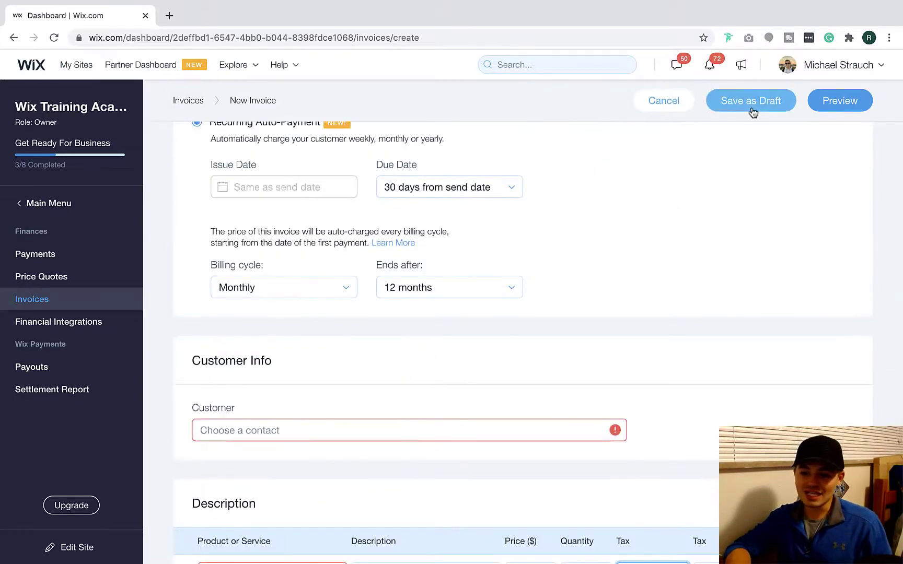
{"action": "left_click", "coordinate": [842, 104]}
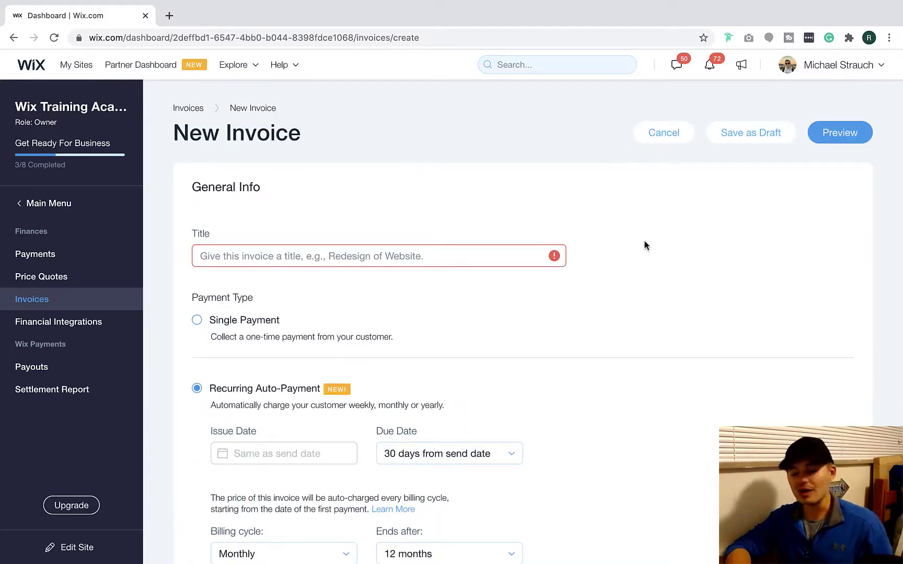
Step: Check the empty Title field and the Customer contact list for missing details
{"action": "left_click", "coordinate": [486, 255]}
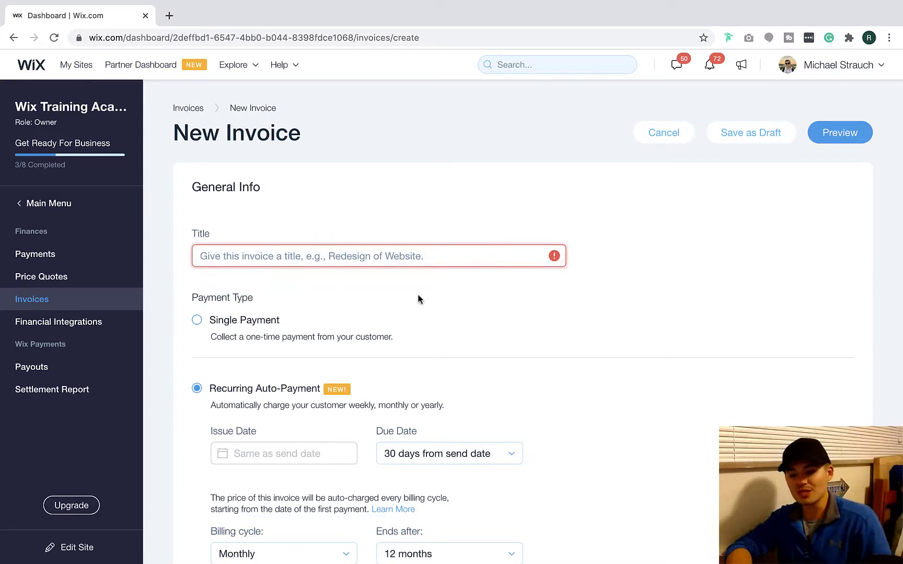
{"action": "scroll", "coordinate": [492, 292], "scroll_direction": "down", "scroll_amount": 6}
{"action": "left_click", "coordinate": [341, 394]}
{"action": "left_click", "coordinate": [342, 409]}
{"action": "scroll", "coordinate": [341, 409], "scroll_direction": "up", "scroll_amount": 6}
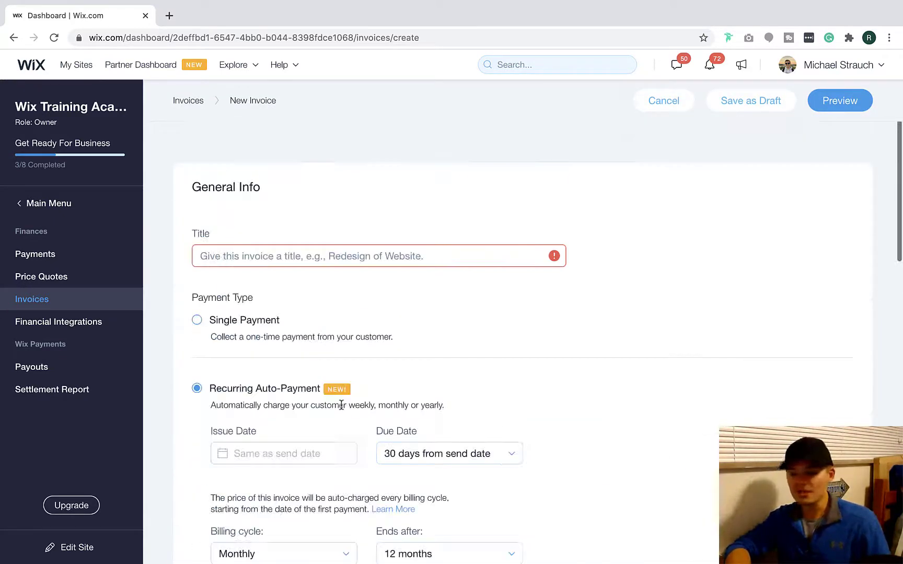